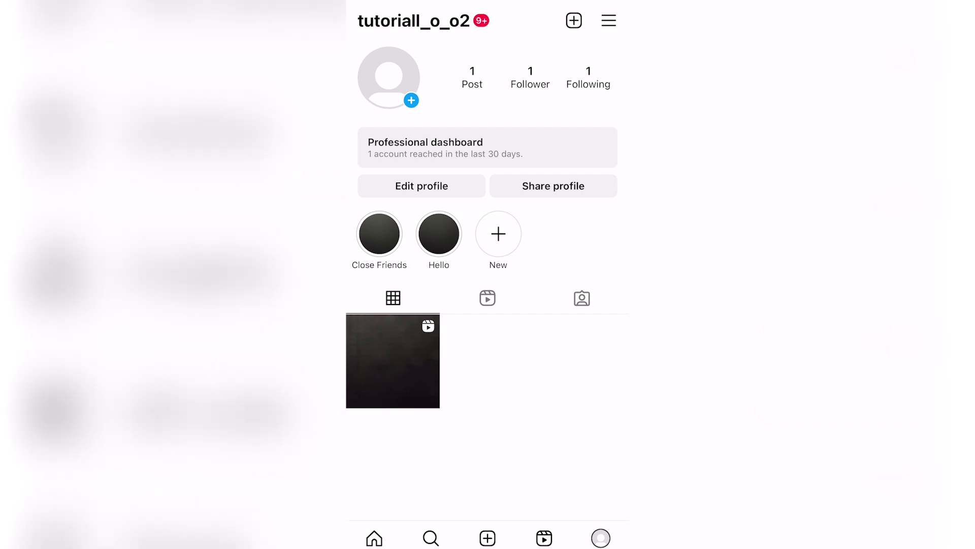
Check the business tools and controls page under Settings and privacy.
click(609, 20)
click(441, 68)
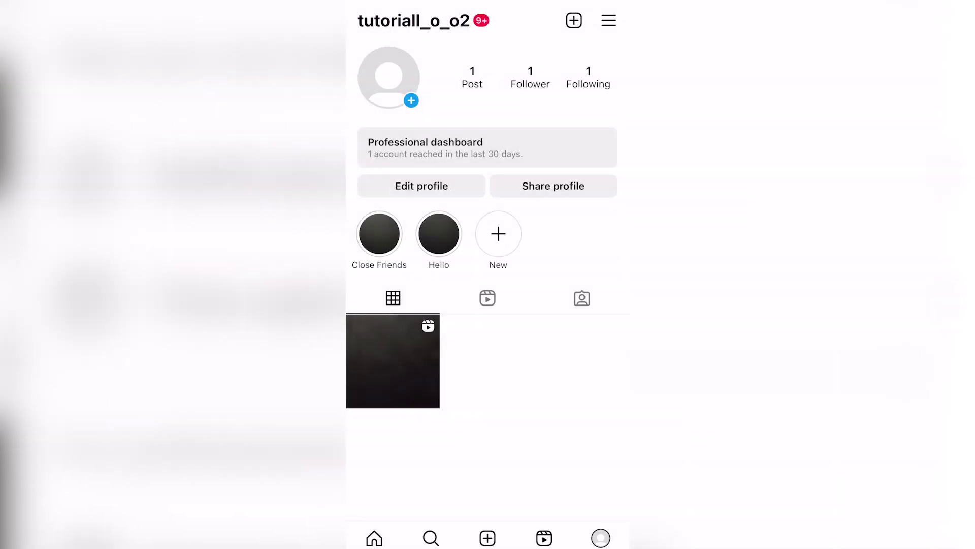
scroll(488, 305, down, 3)
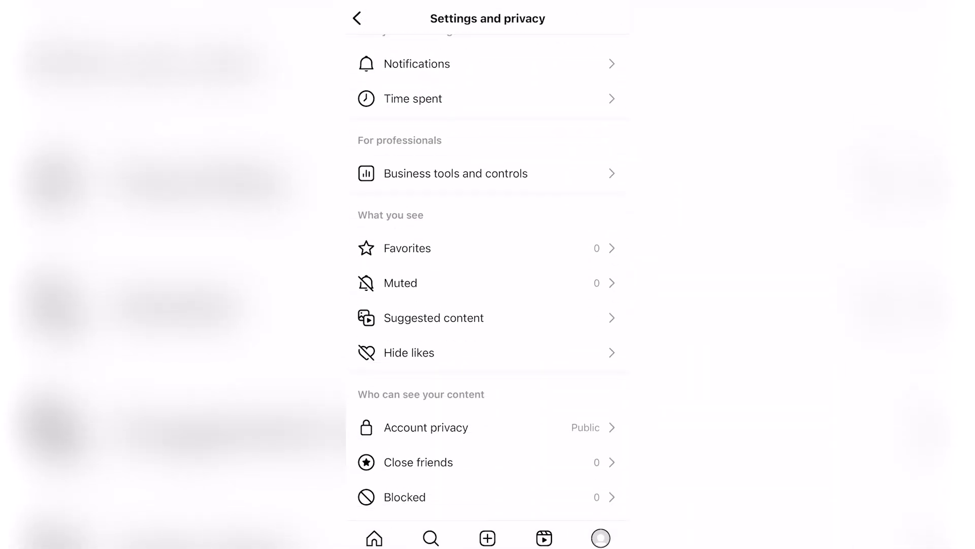
click(456, 175)
click(357, 18)
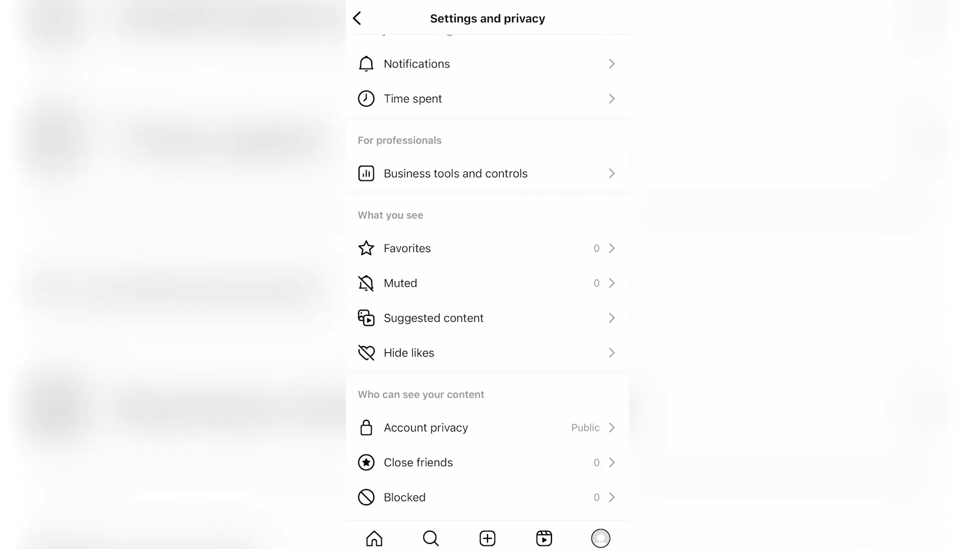
scroll(488, 274, up, 3)
scroll(488, 274, down, 2)
scroll(487, 275, down, 4)
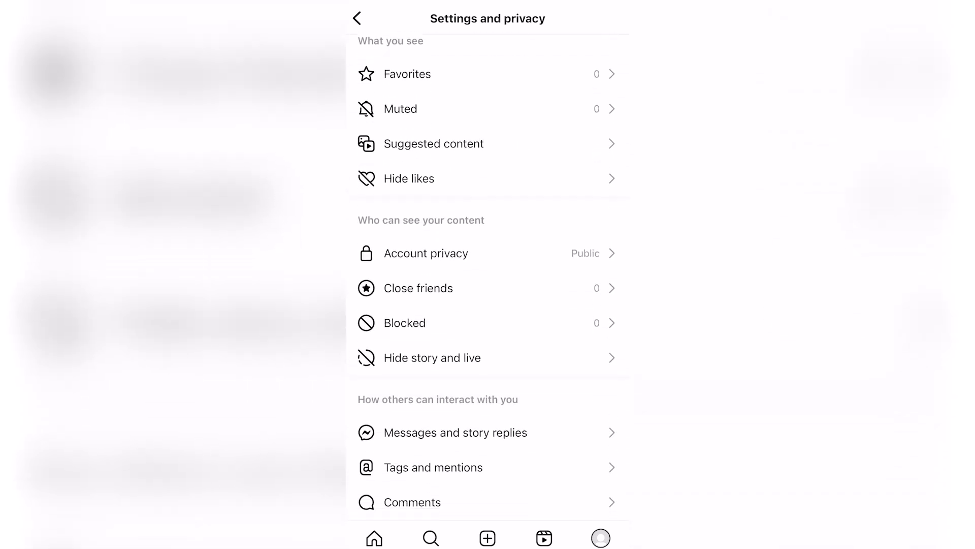
scroll(488, 275, down, 3)
scroll(488, 275, down, 5)
scroll(487, 274, down, 3)
scroll(488, 275, down, 2)
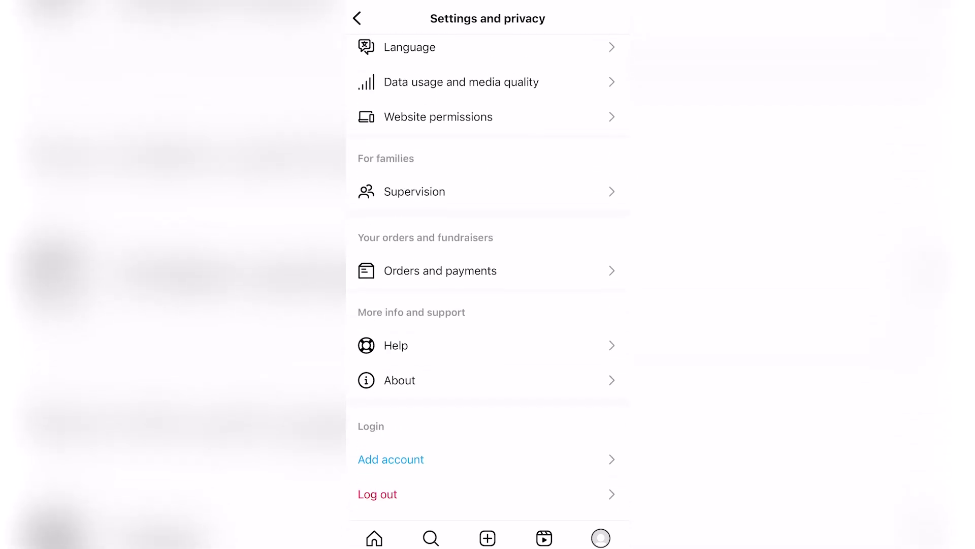
Back on the profile, open Action buttons from Edit profile's public business information.
click(356, 19)
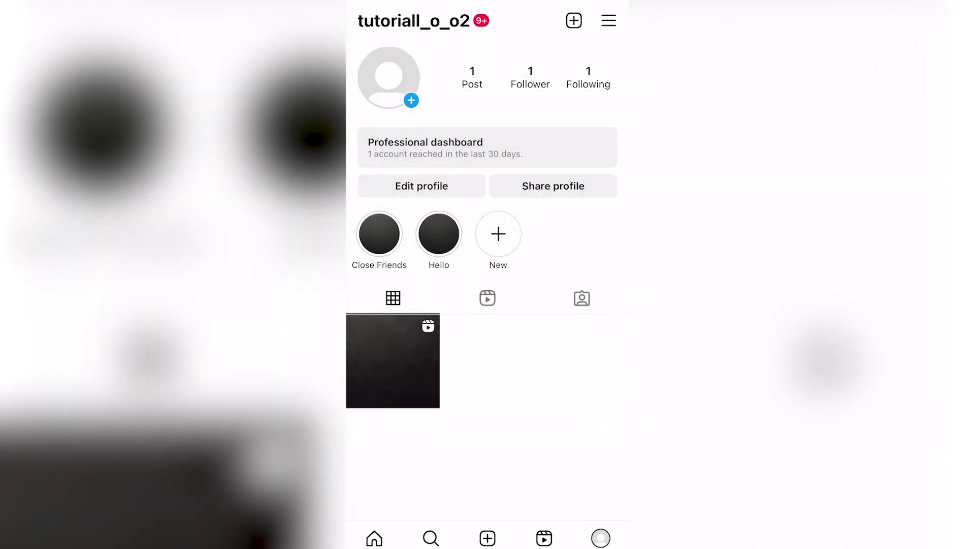
click(421, 186)
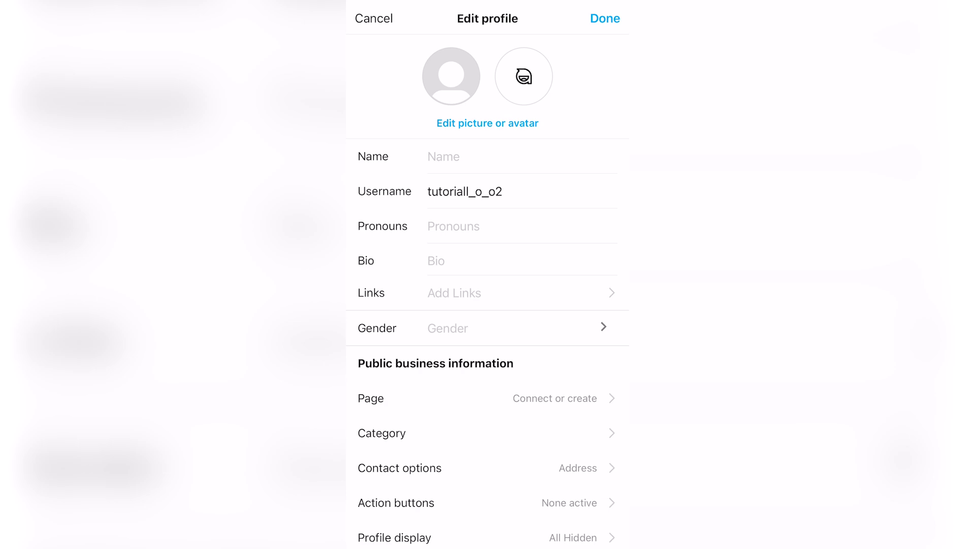
scroll(487, 305, down, 2)
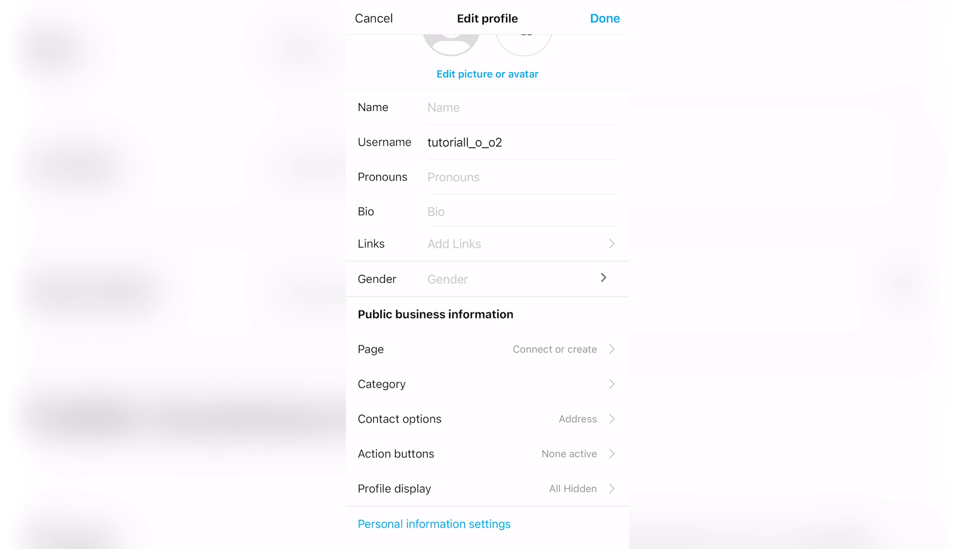
click(487, 454)
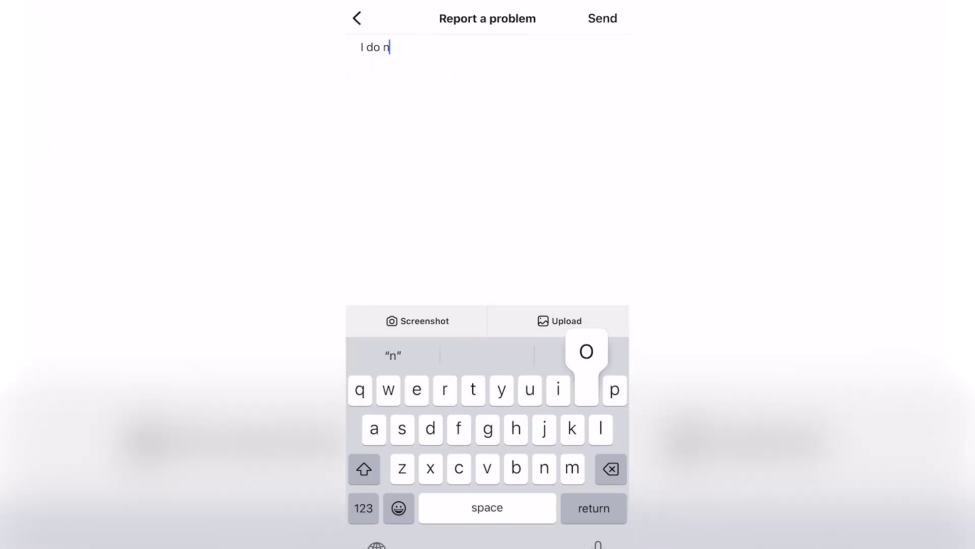
text(ot have the subscribe ac)
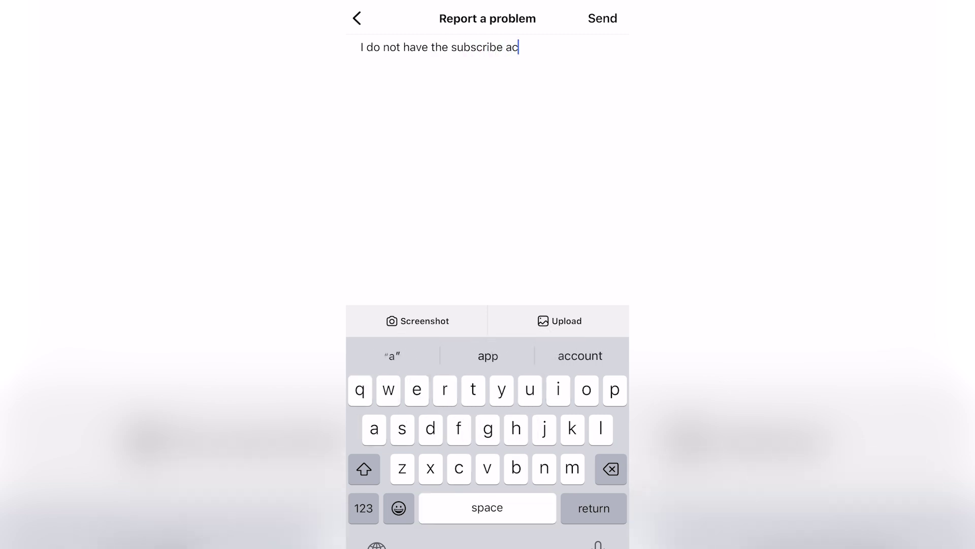
text(tion button )
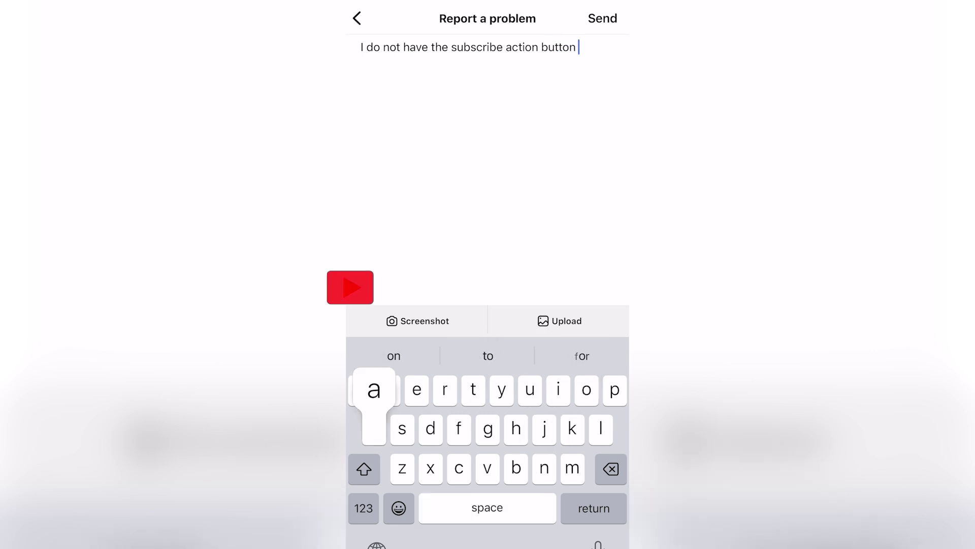
text(available)
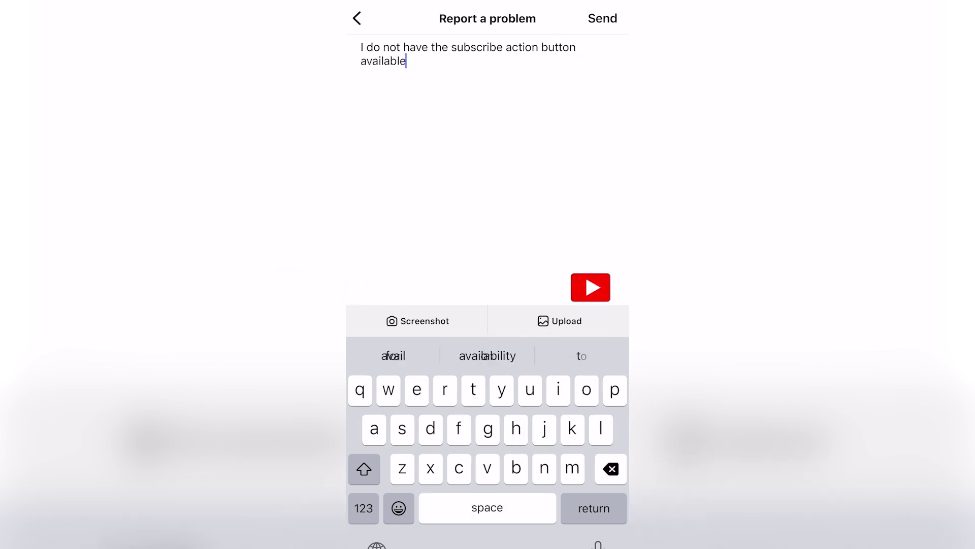
text(.)
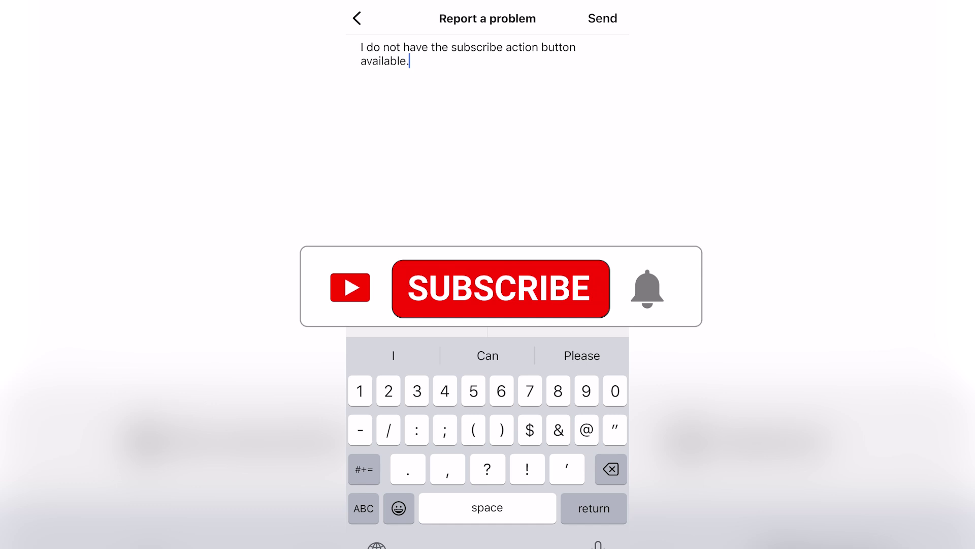